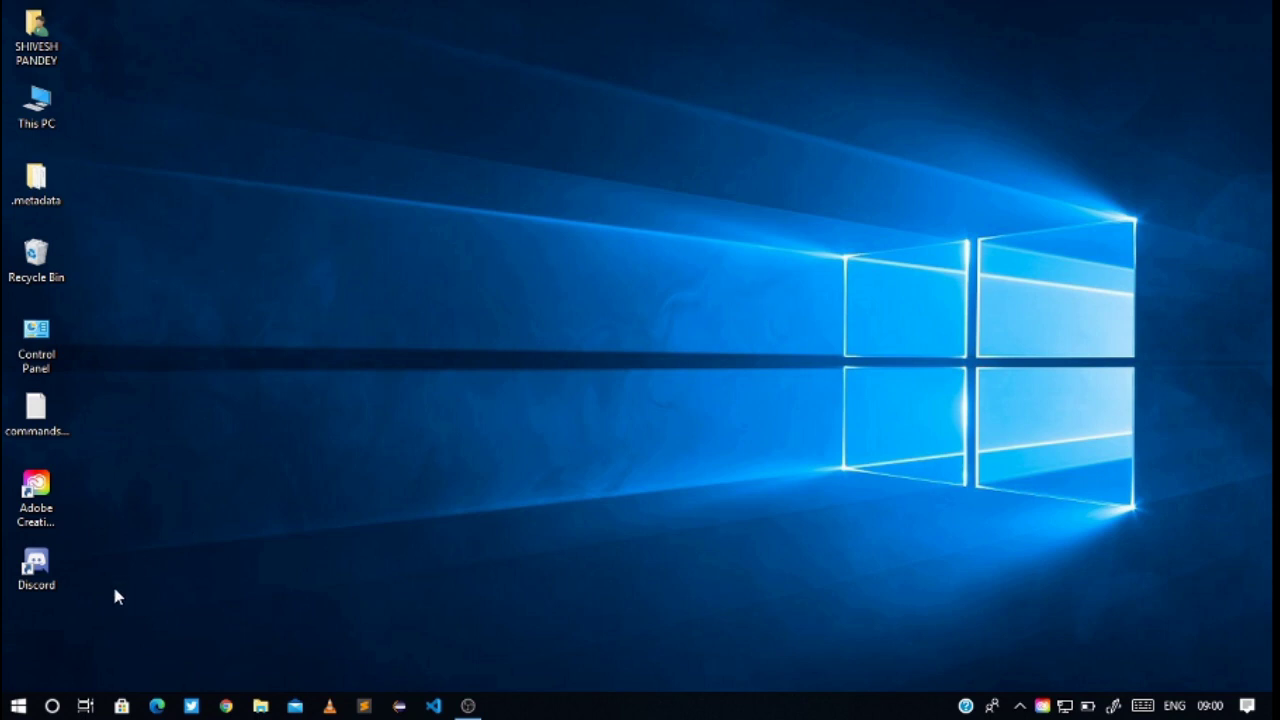
Launch Google Chrome and load the LeetCode home page at leetcode.com
left_click(229, 705)
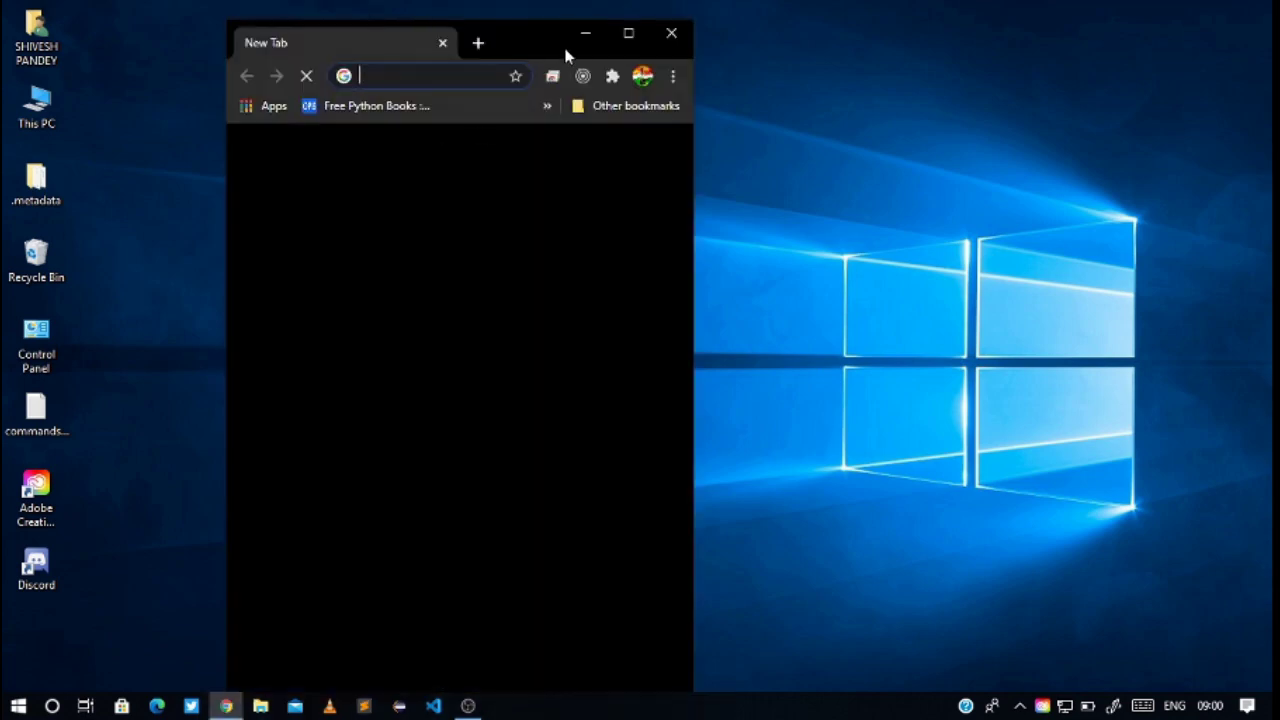
left_click(628, 33)
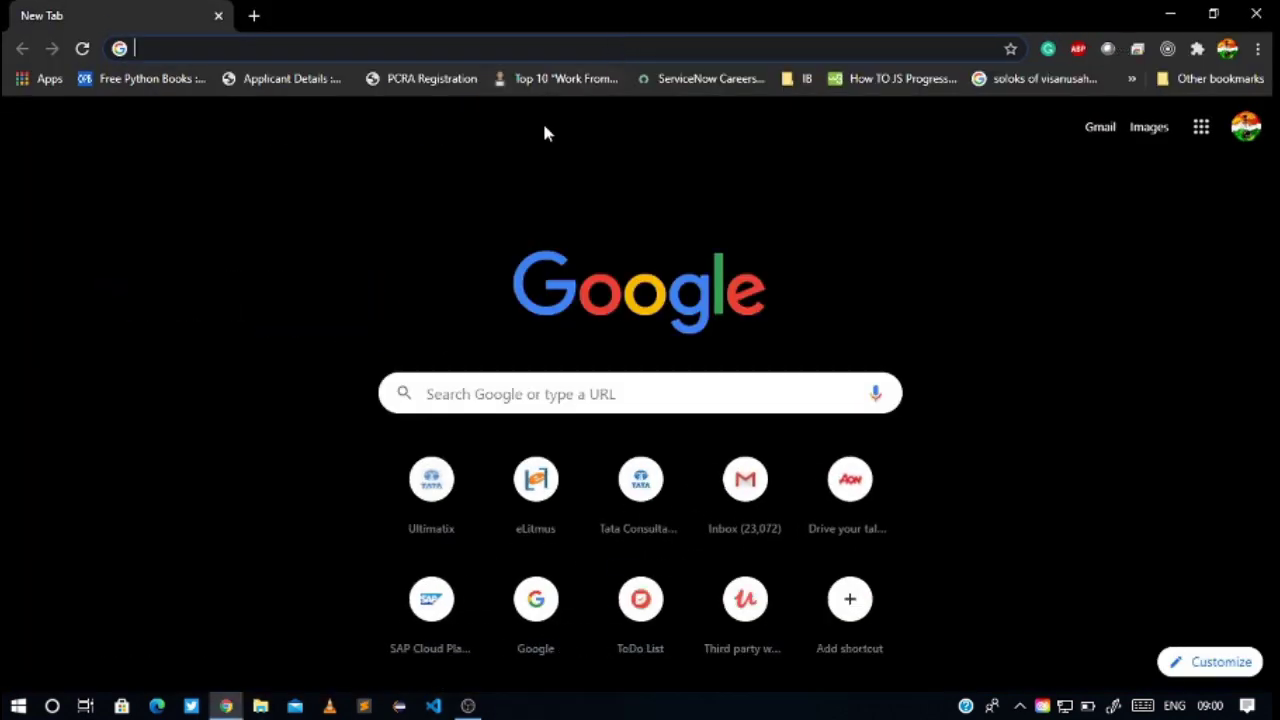
type("leetcode.com")
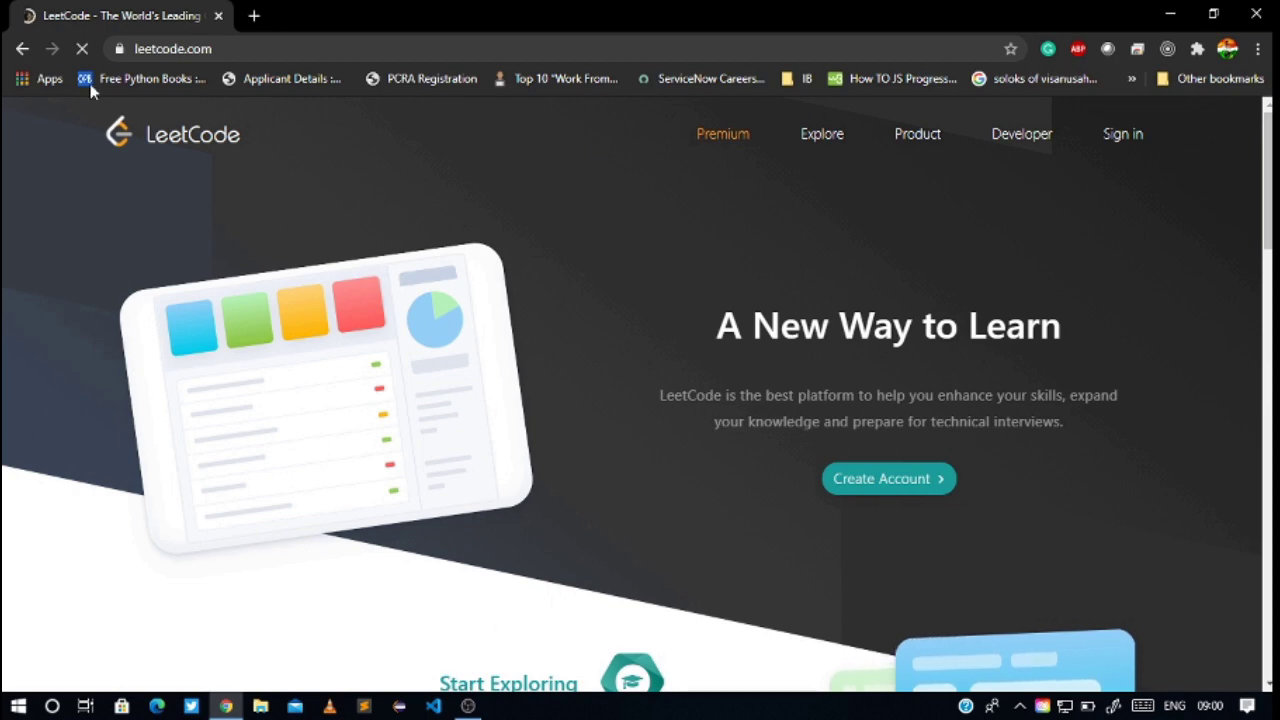
double_click(202, 48)
left_click(276, 49)
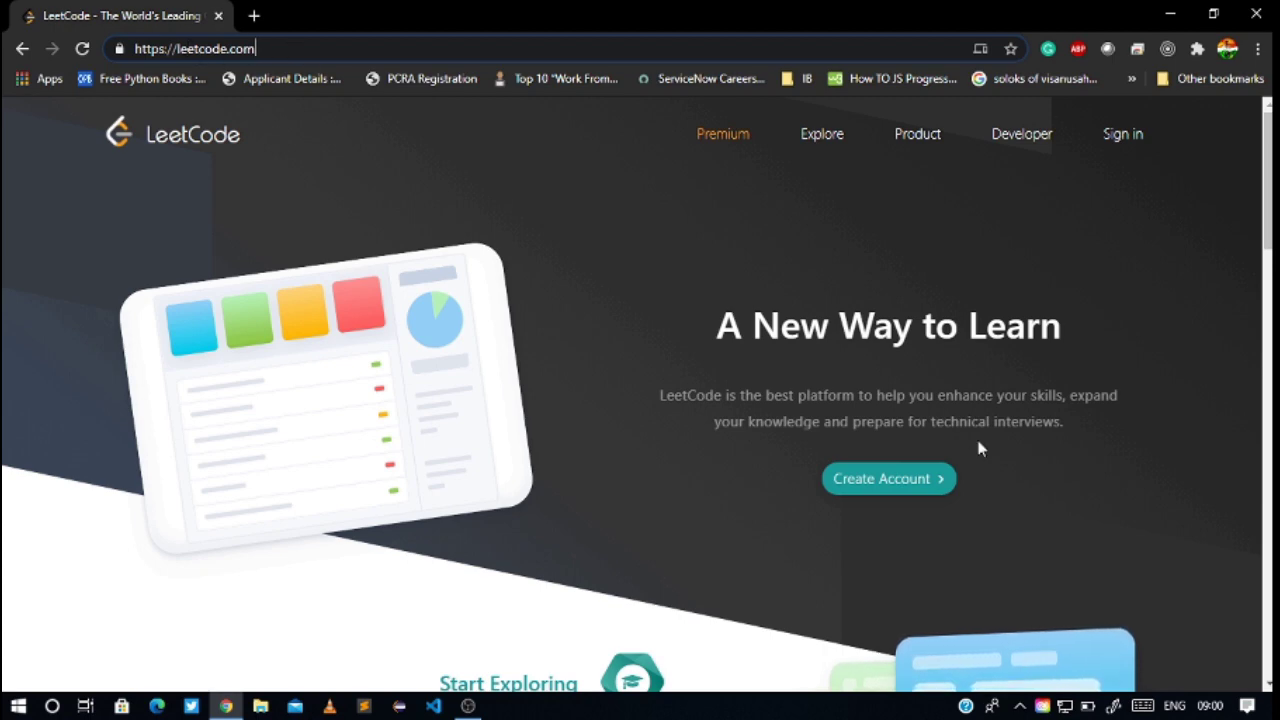
left_click(996, 508)
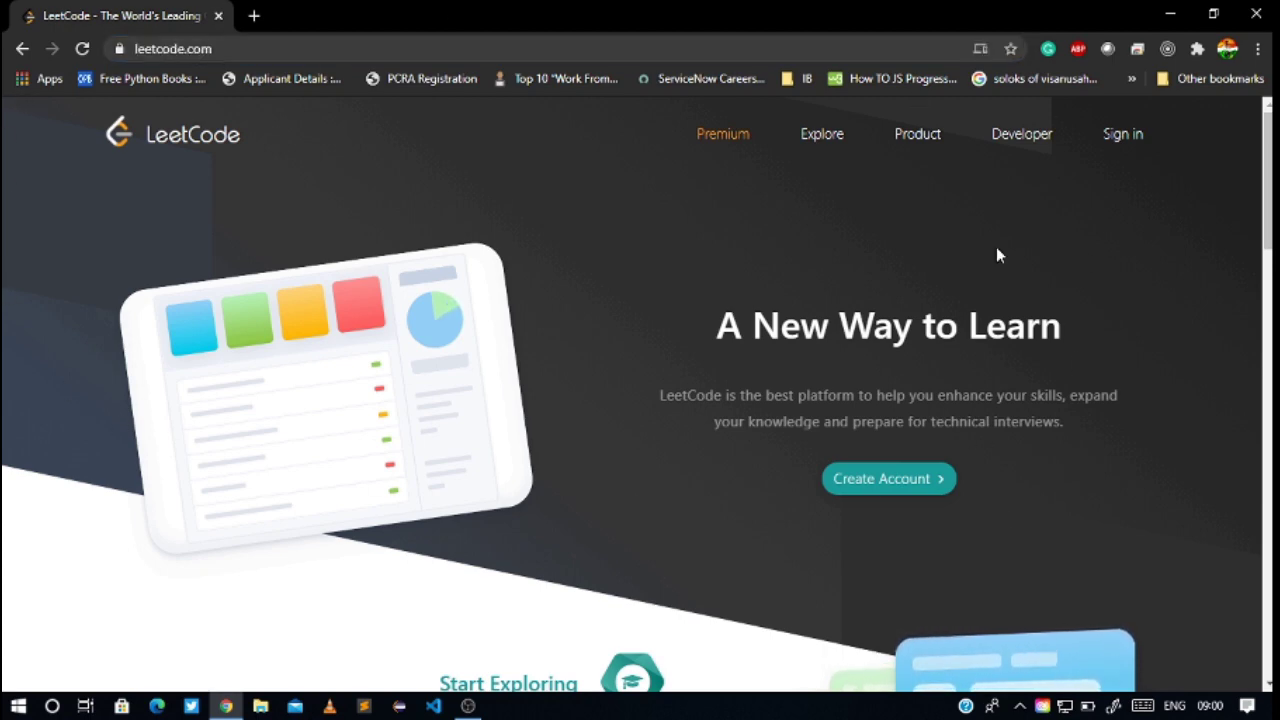
Open LeetCode's Account Signup page and start entering a username
left_click(906, 488)
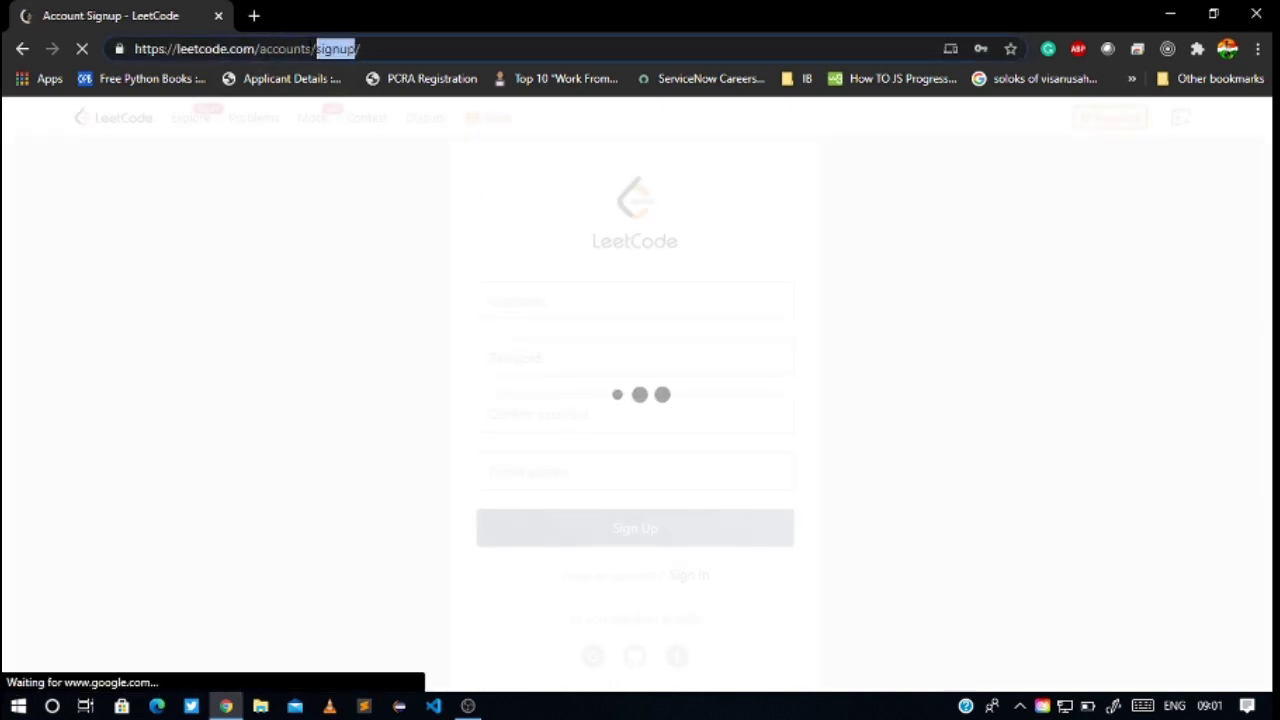
left_click(863, 313)
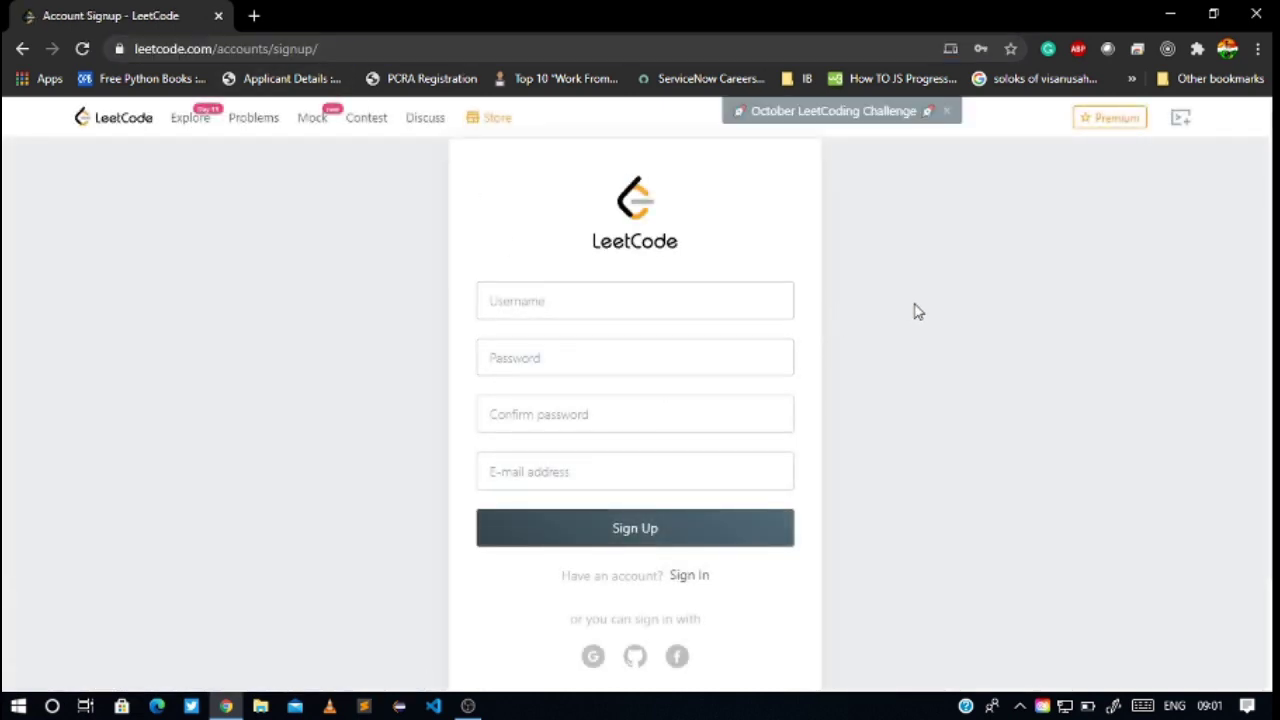
left_click(486, 298)
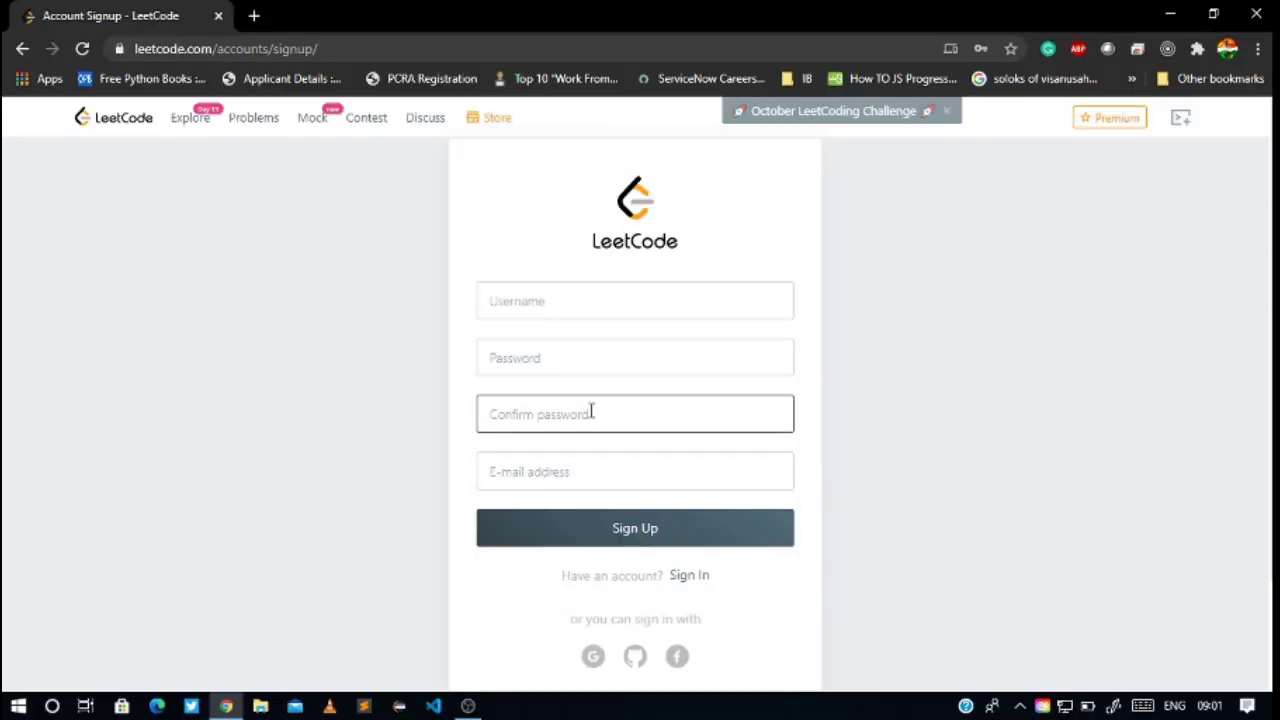
left_click(608, 468)
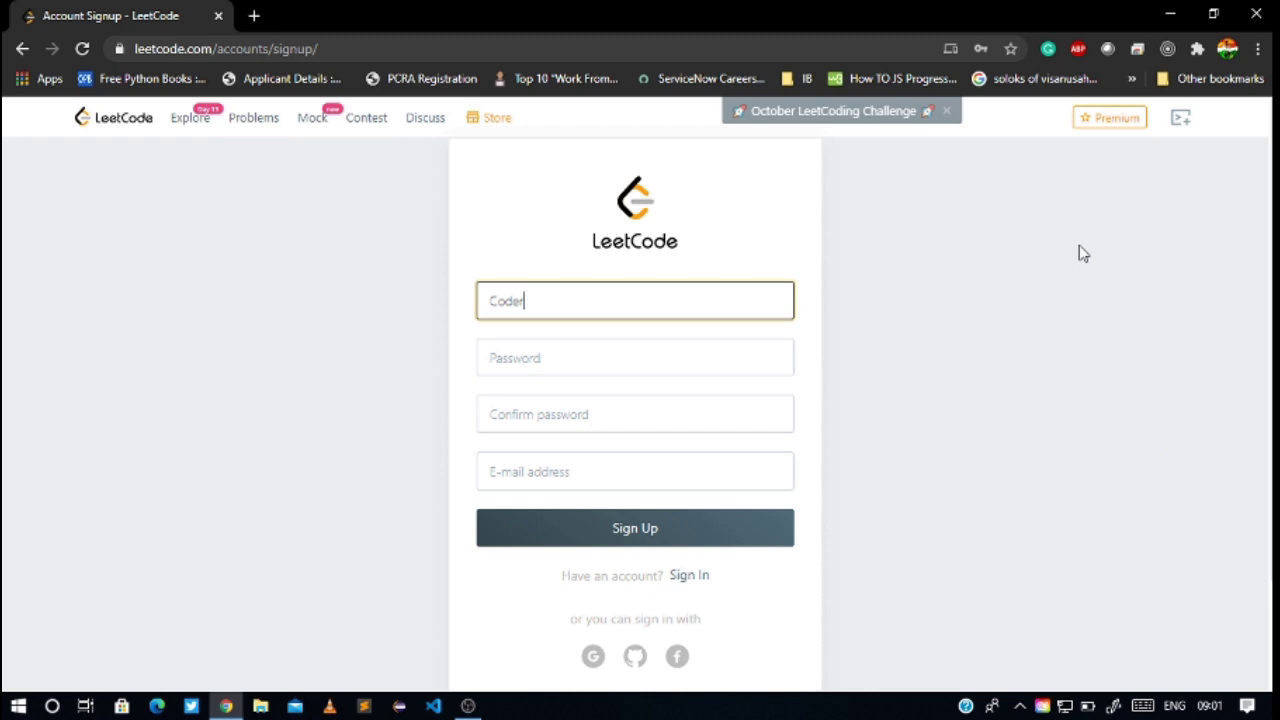
Finish the username, enter and confirm the account password, and submit the sign-up form
type("'s")
type("Lifelin")
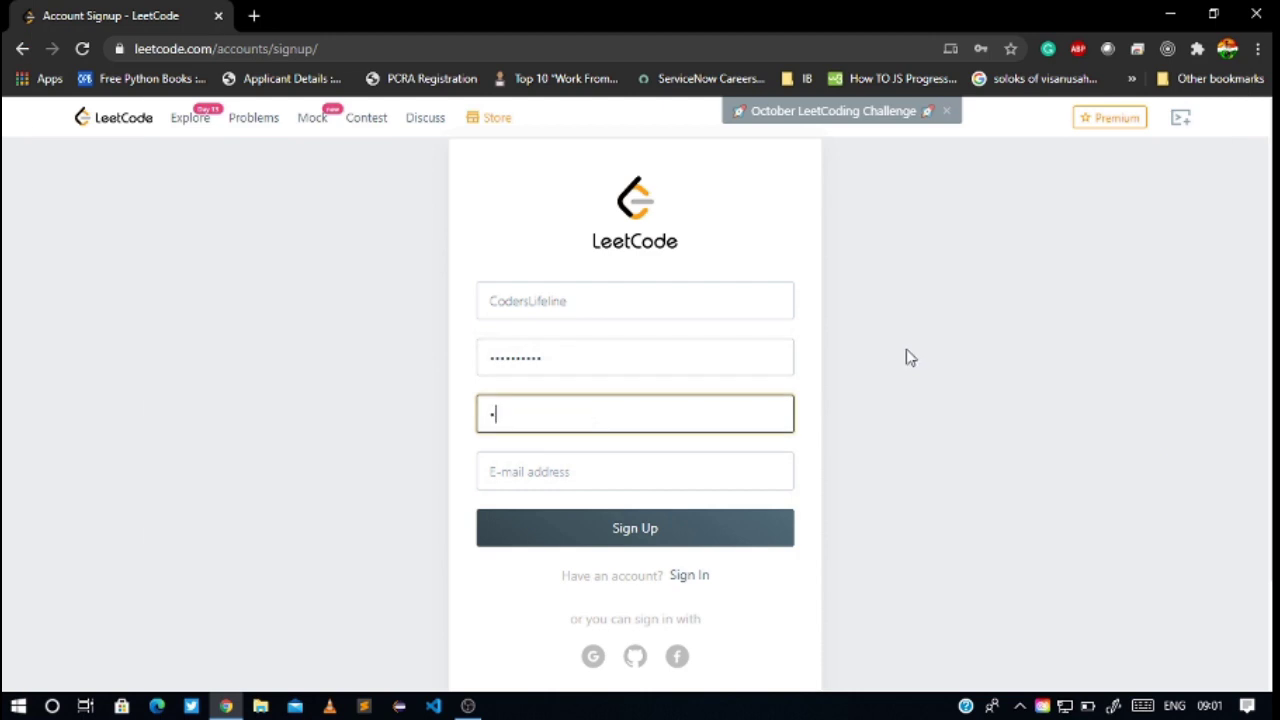
type("ers")
key("ctrl+a")
type("CodersLife")
key("Tab")
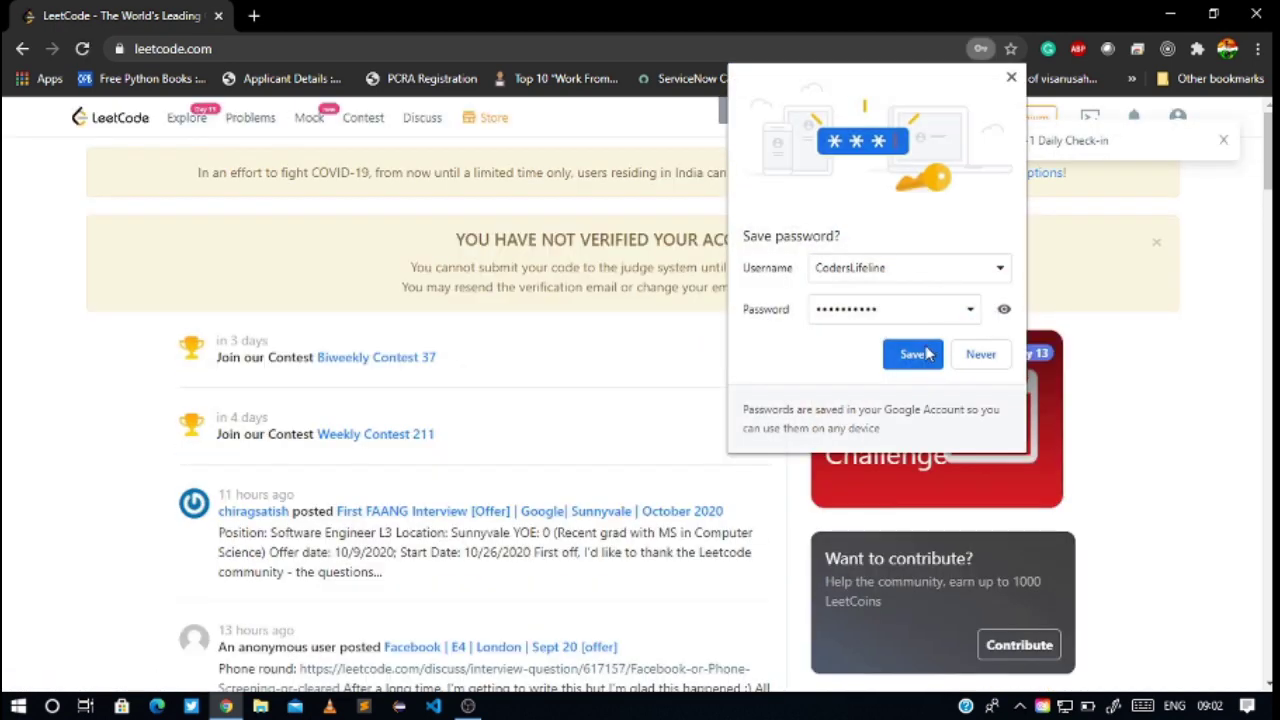
Save the new LeetCode login in Chrome and go to the profile Settings page
left_click(926, 352)
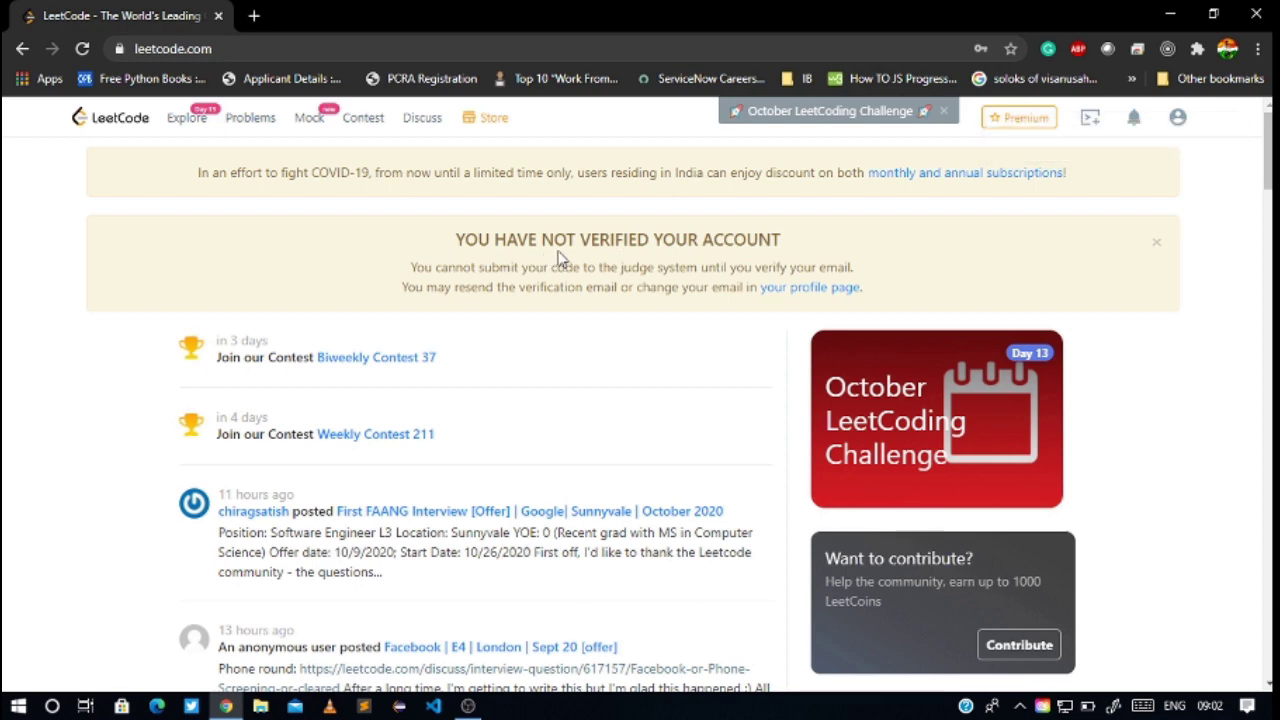
left_click(813, 290)
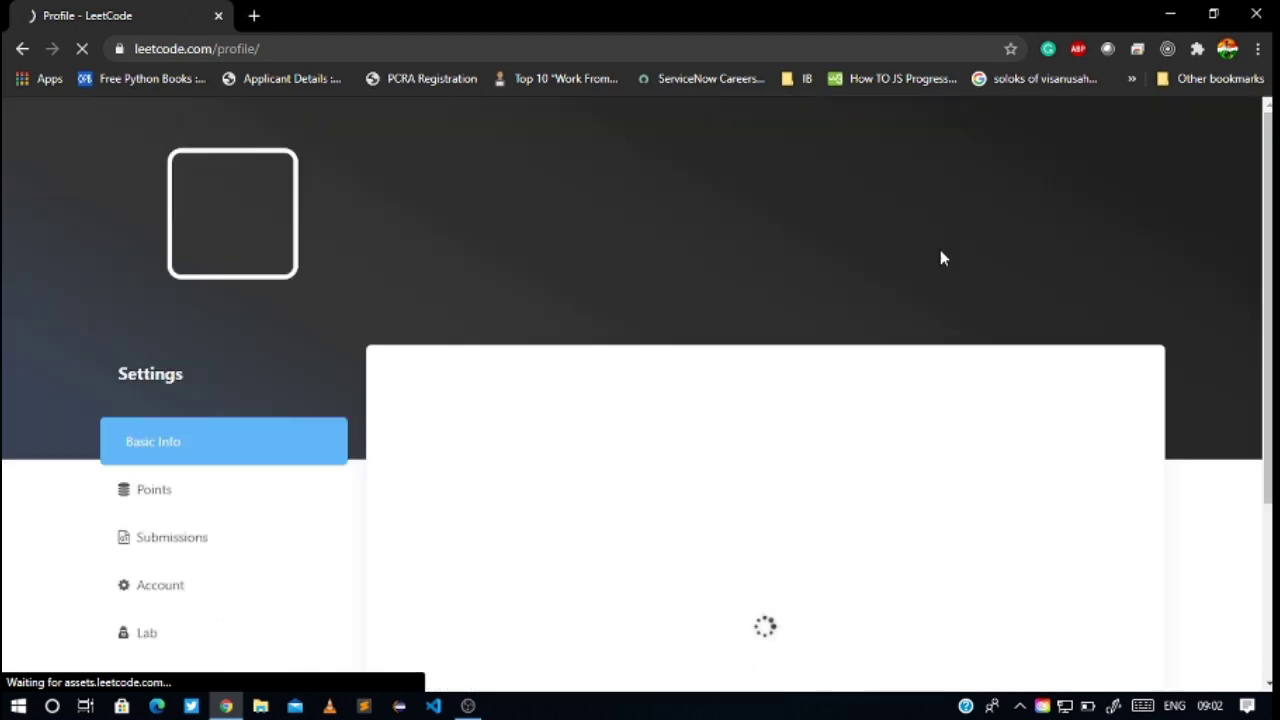
scroll(763, 287, "down", 2)
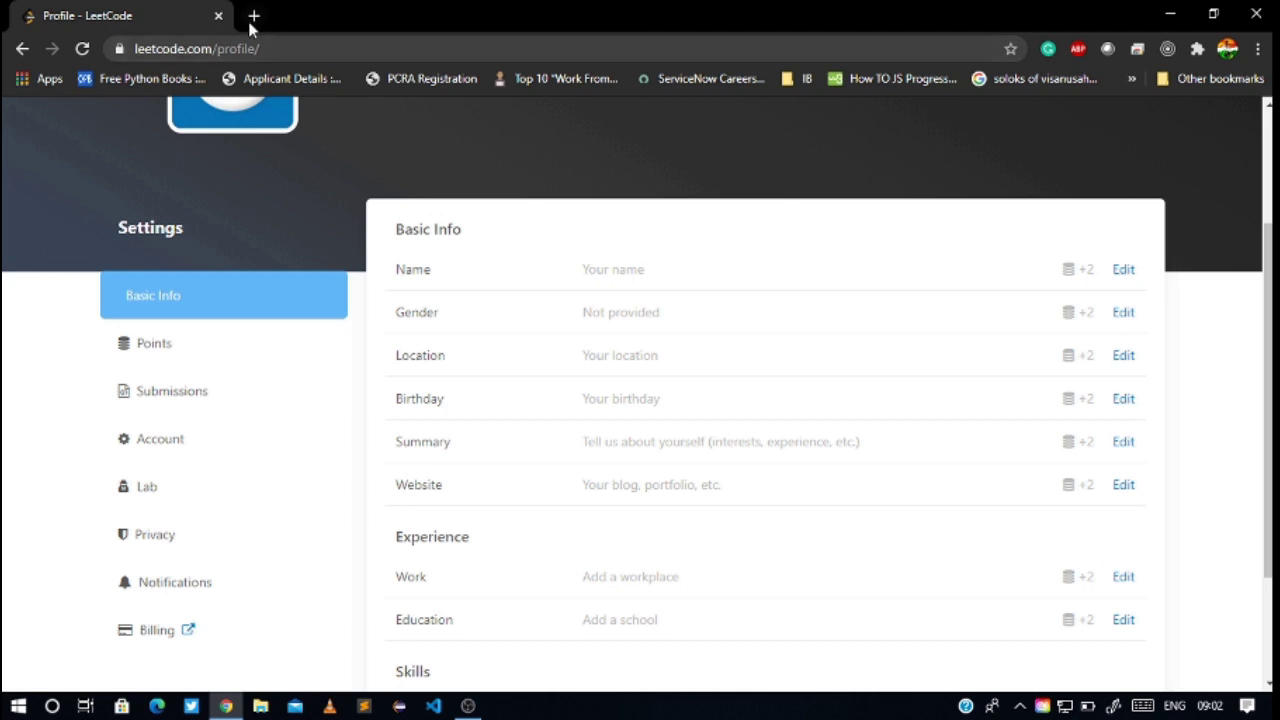
In a new tab, follow the activation link from LeetCode's Confirm E-mail Address message in Gmail
left_click(254, 16)
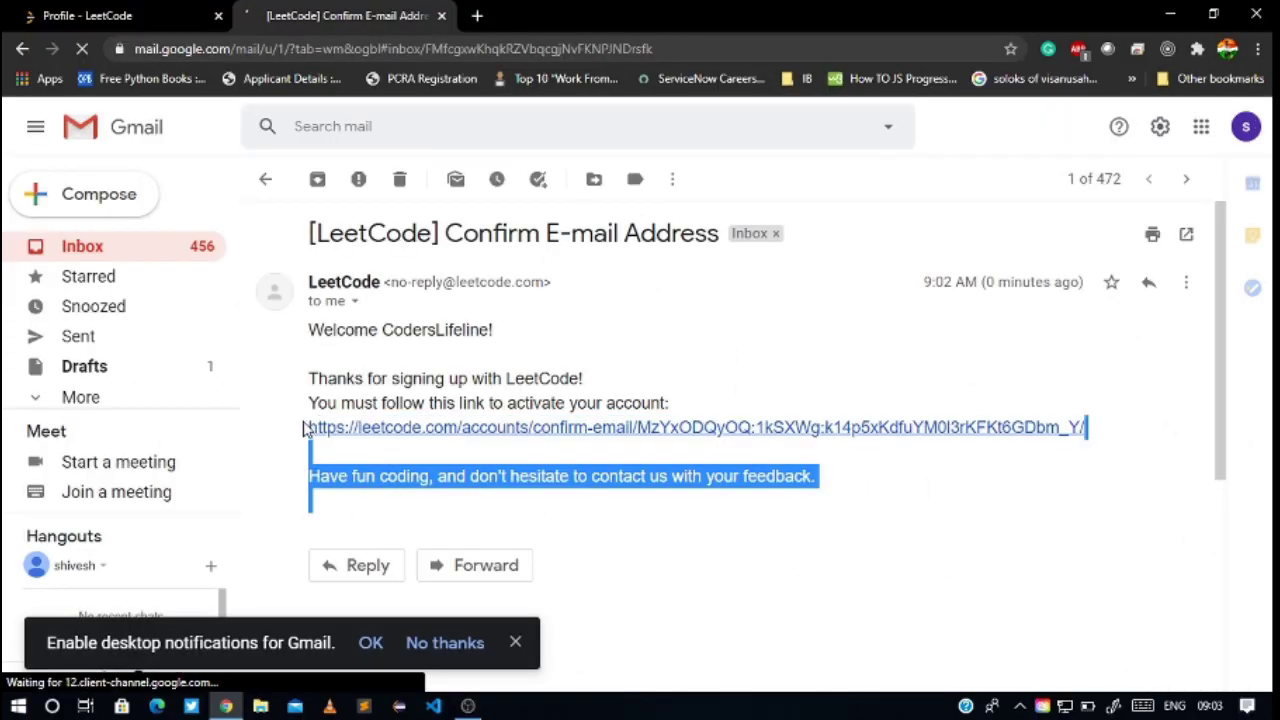
triple_click(305, 428)
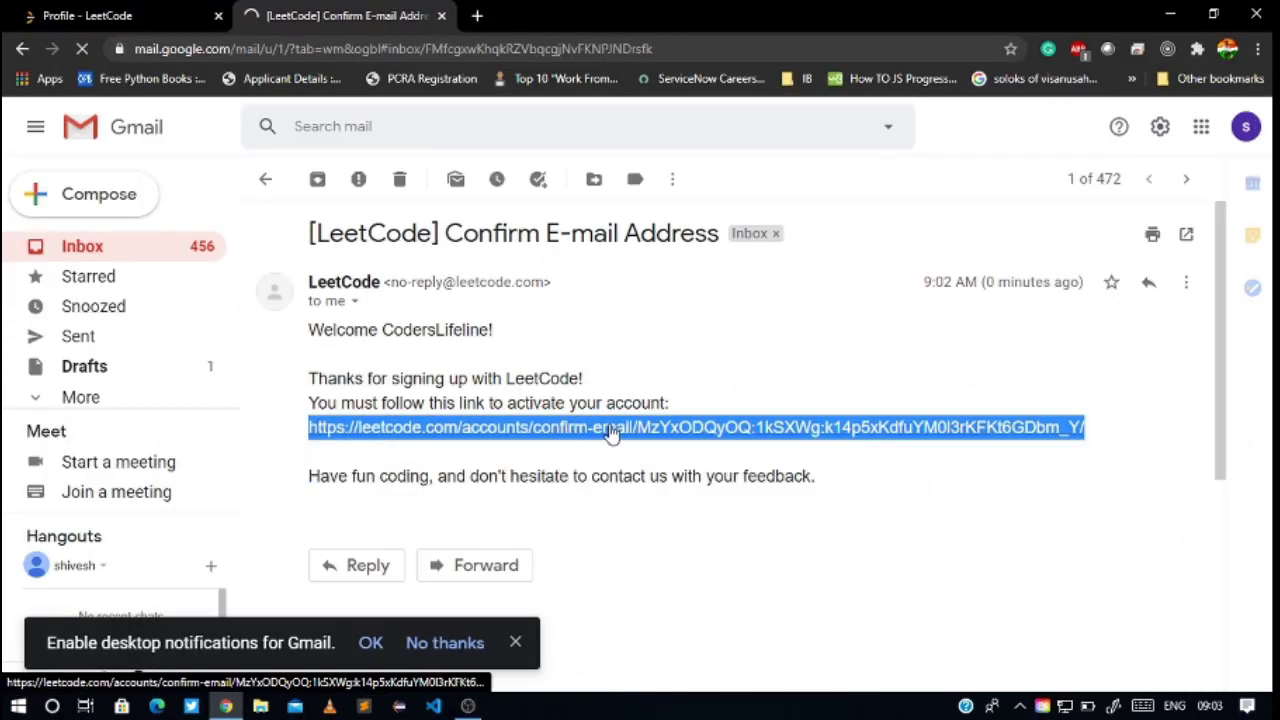
left_click(815, 457)
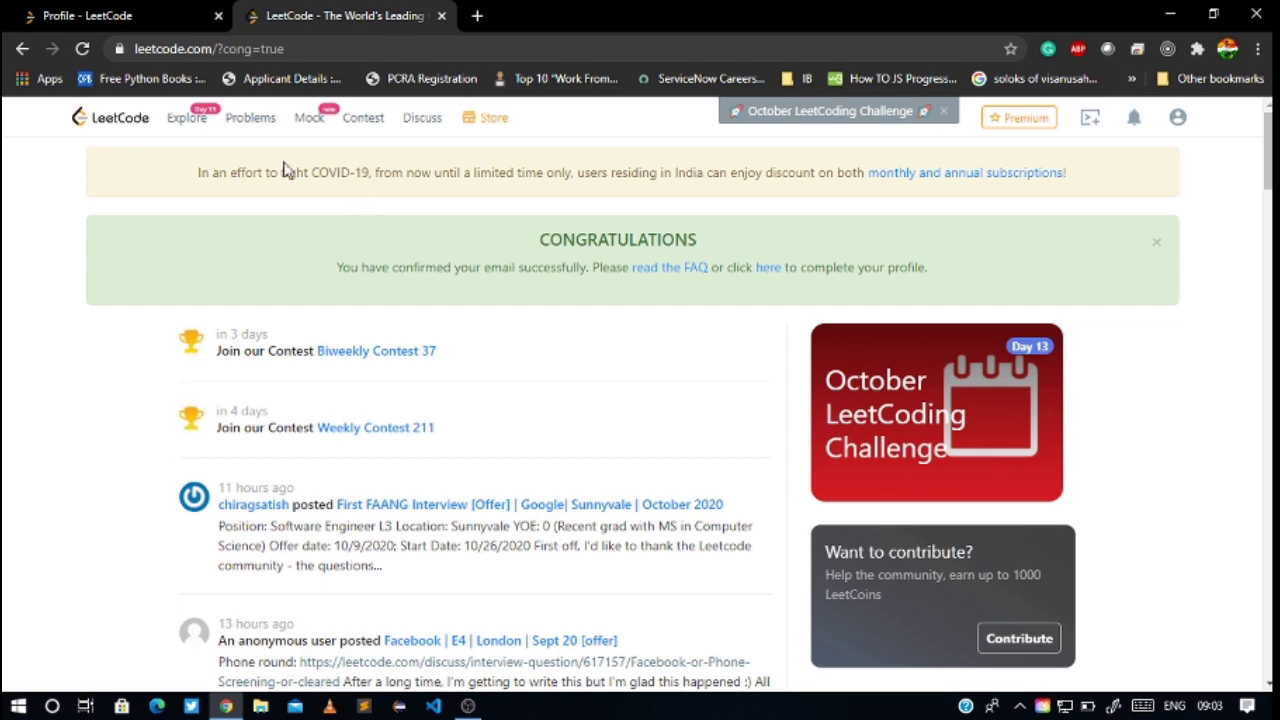
Open the Problems page listing all 1617 questions
left_click(250, 118)
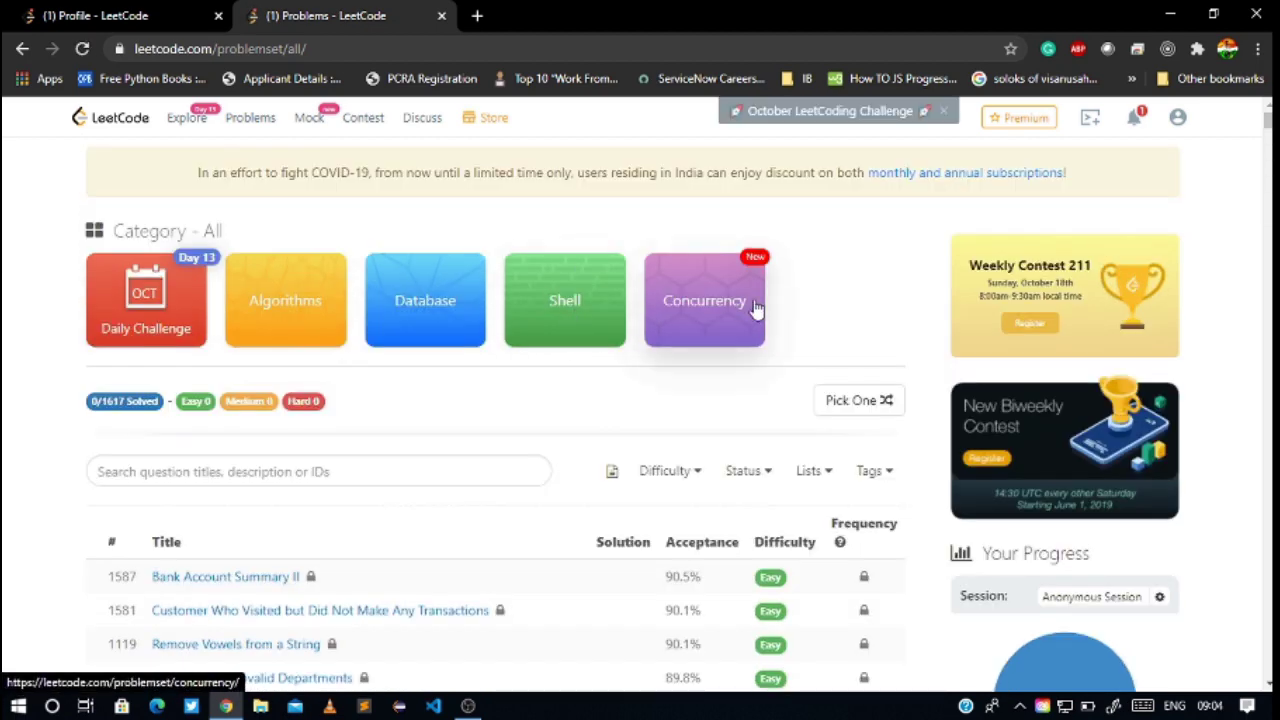
Filter the problem list to Easy difficulty and sort it by problem number
scroll(754, 305, "down", 2)
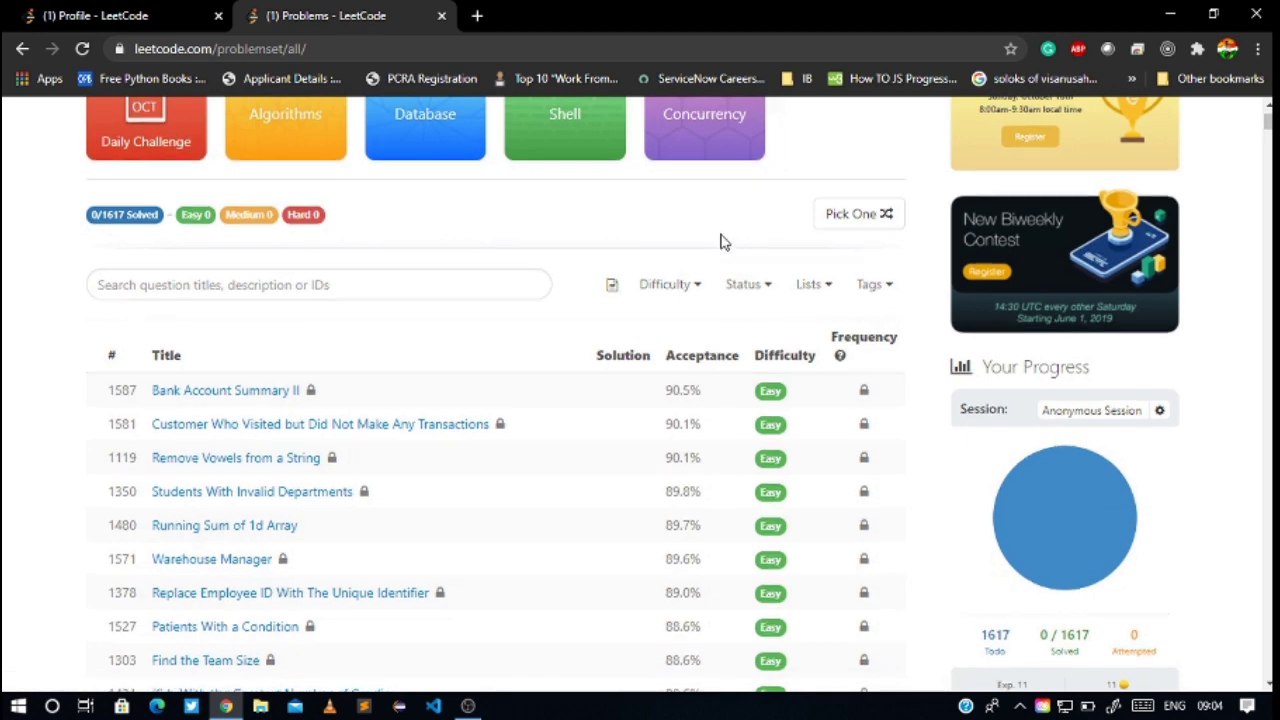
scroll(814, 243, "up", 2)
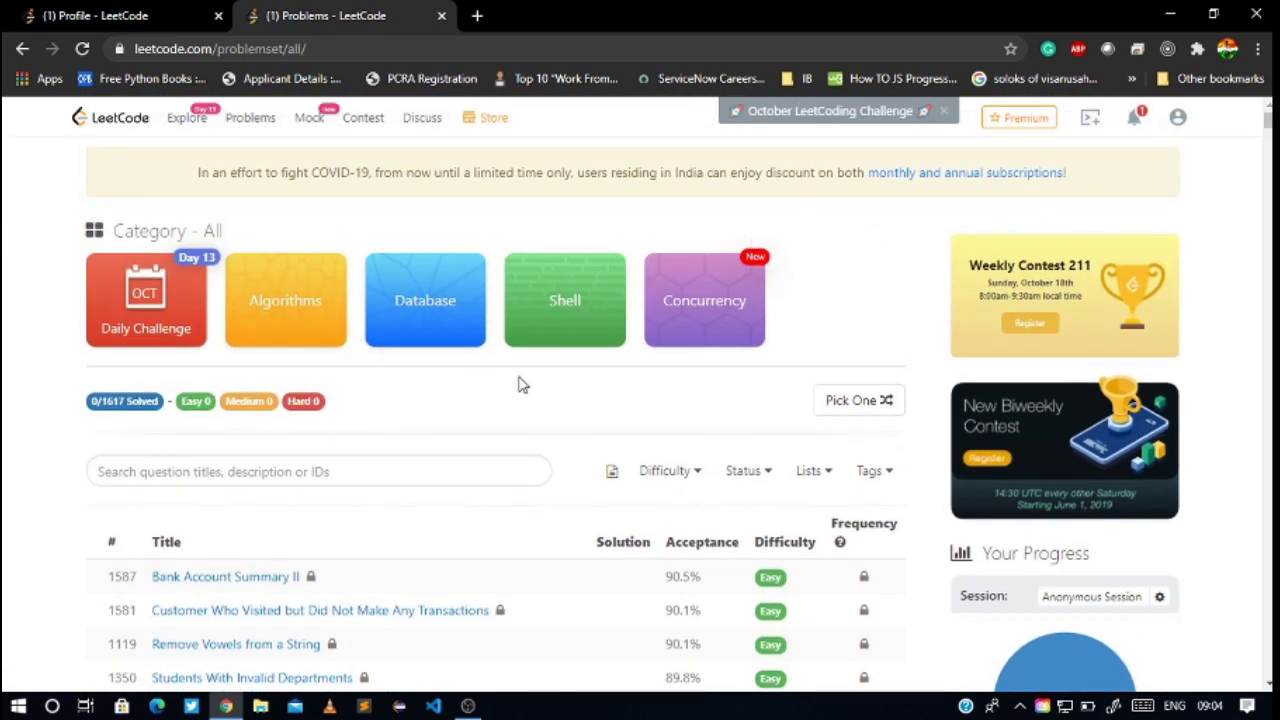
scroll(531, 380, "down", 2)
scroll(531, 383, "up", 1)
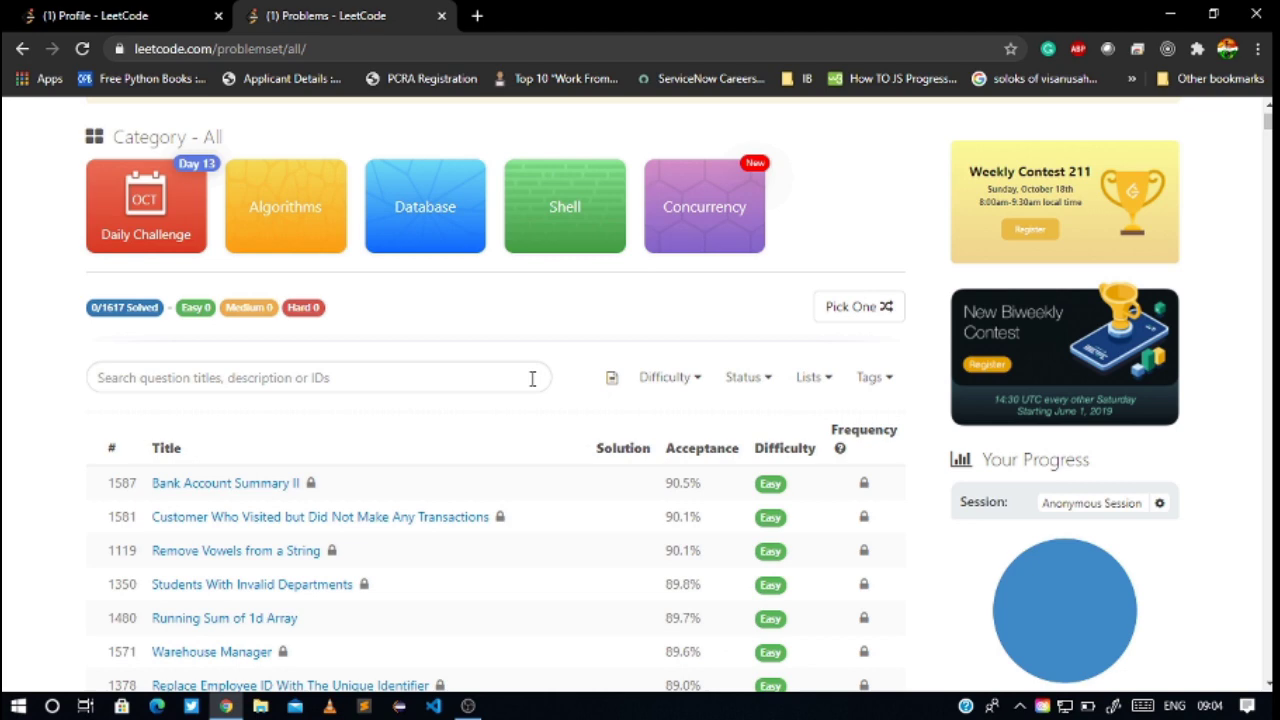
left_click(686, 379)
left_click(680, 386)
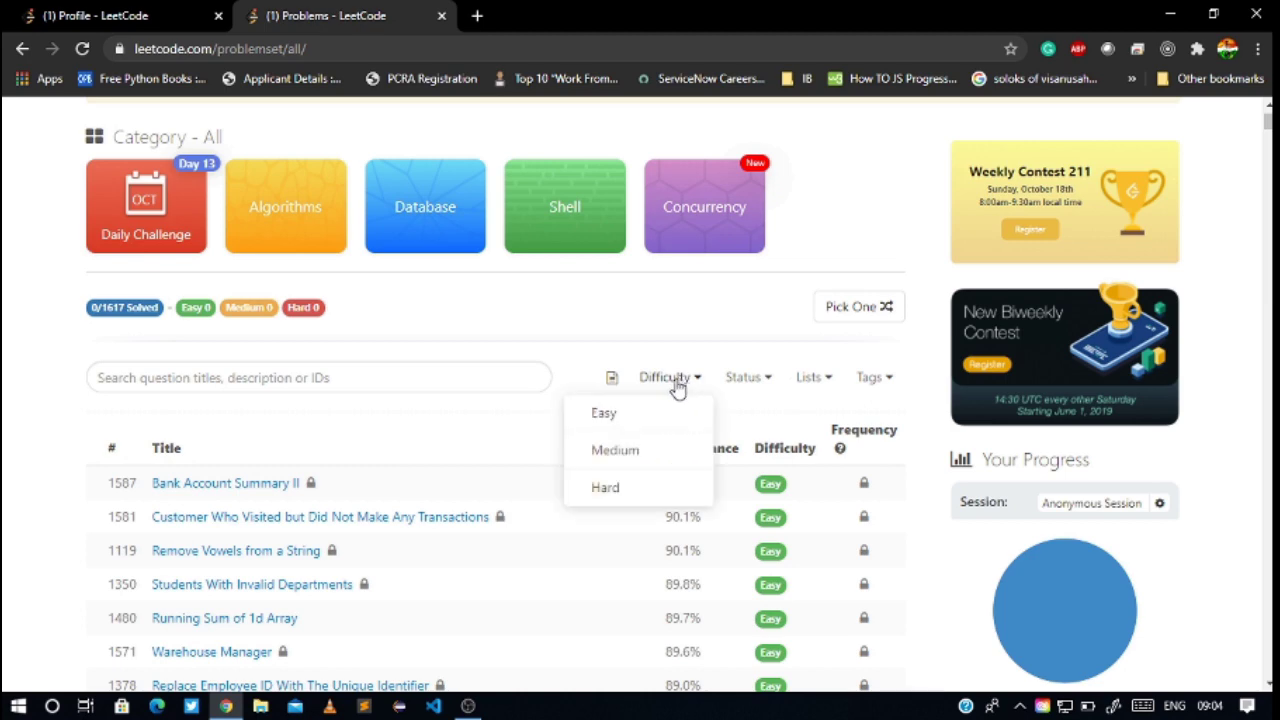
left_click(634, 420)
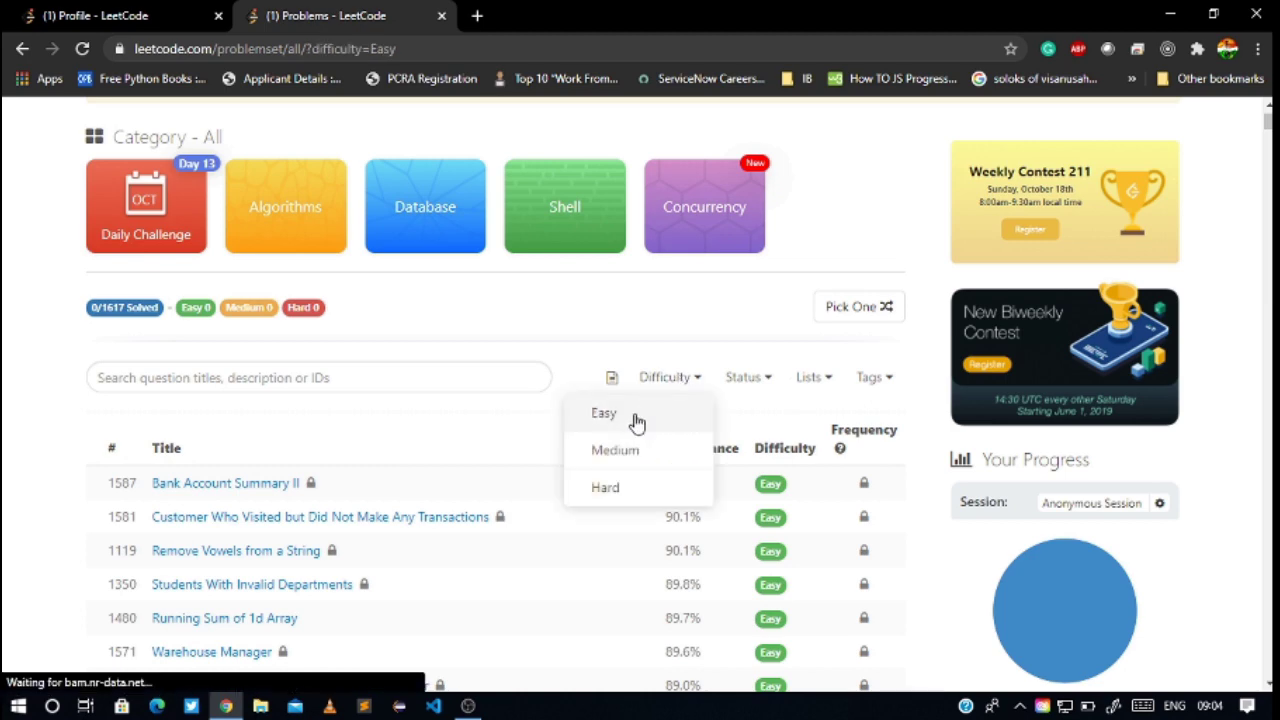
left_click(506, 421)
left_click(113, 463)
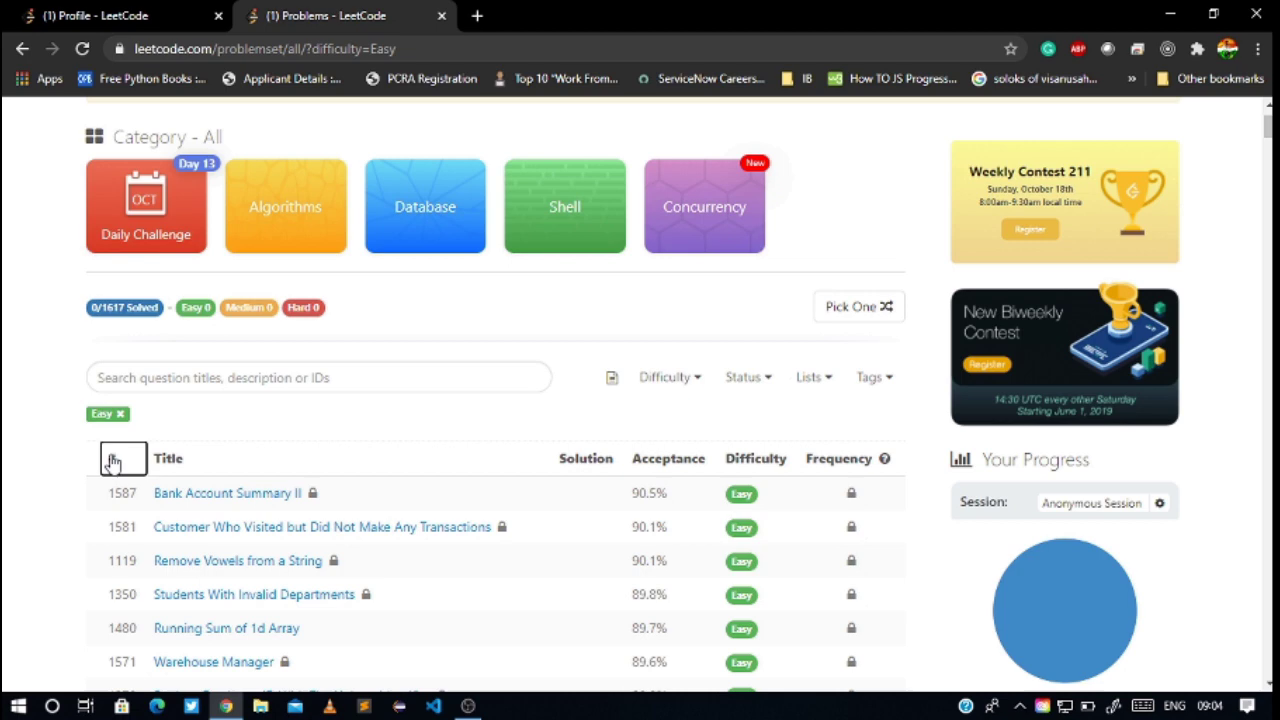
Add the Array tag filter so Two Sum heads the list
left_click(748, 376)
left_click(748, 376)
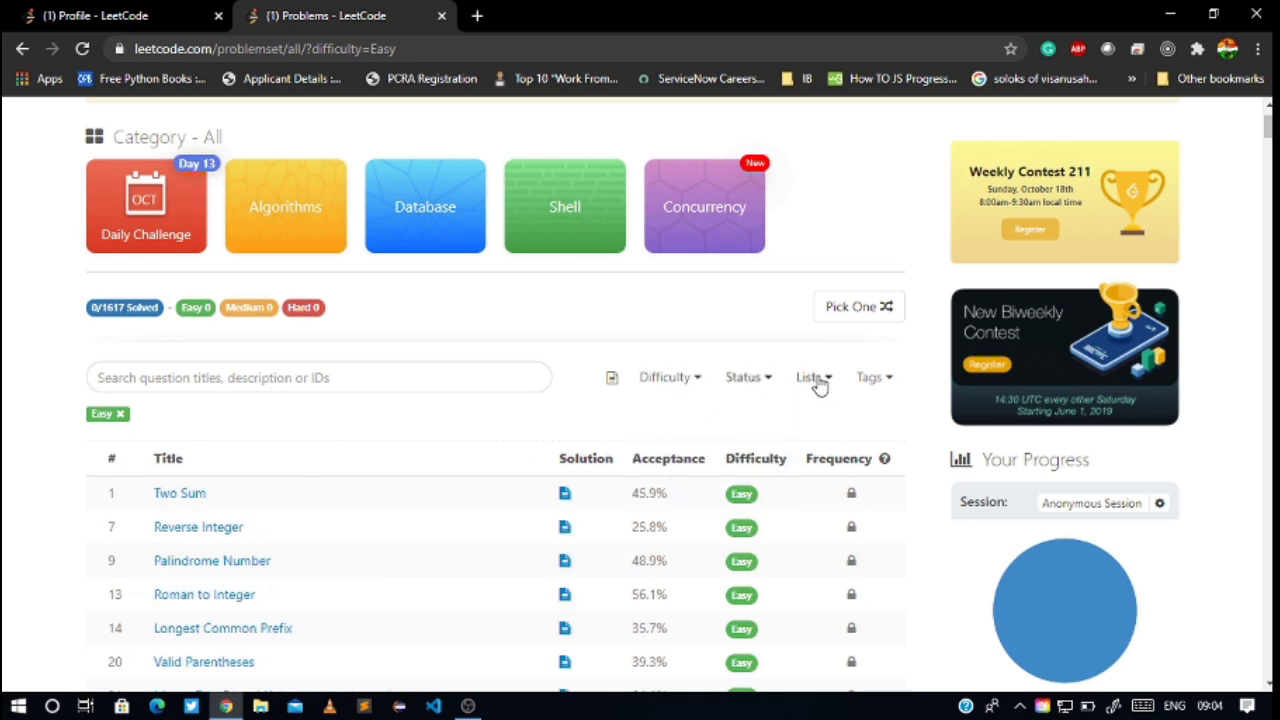
left_click(818, 386)
left_click(862, 381)
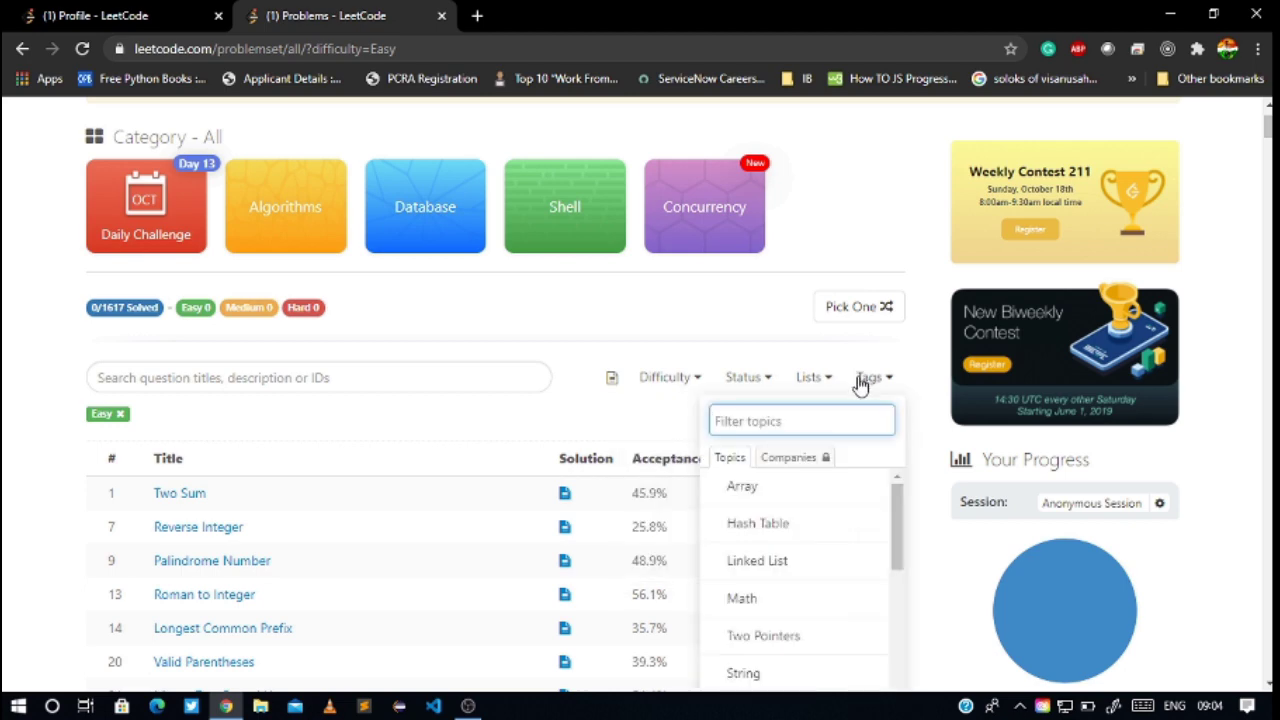
left_click(756, 498)
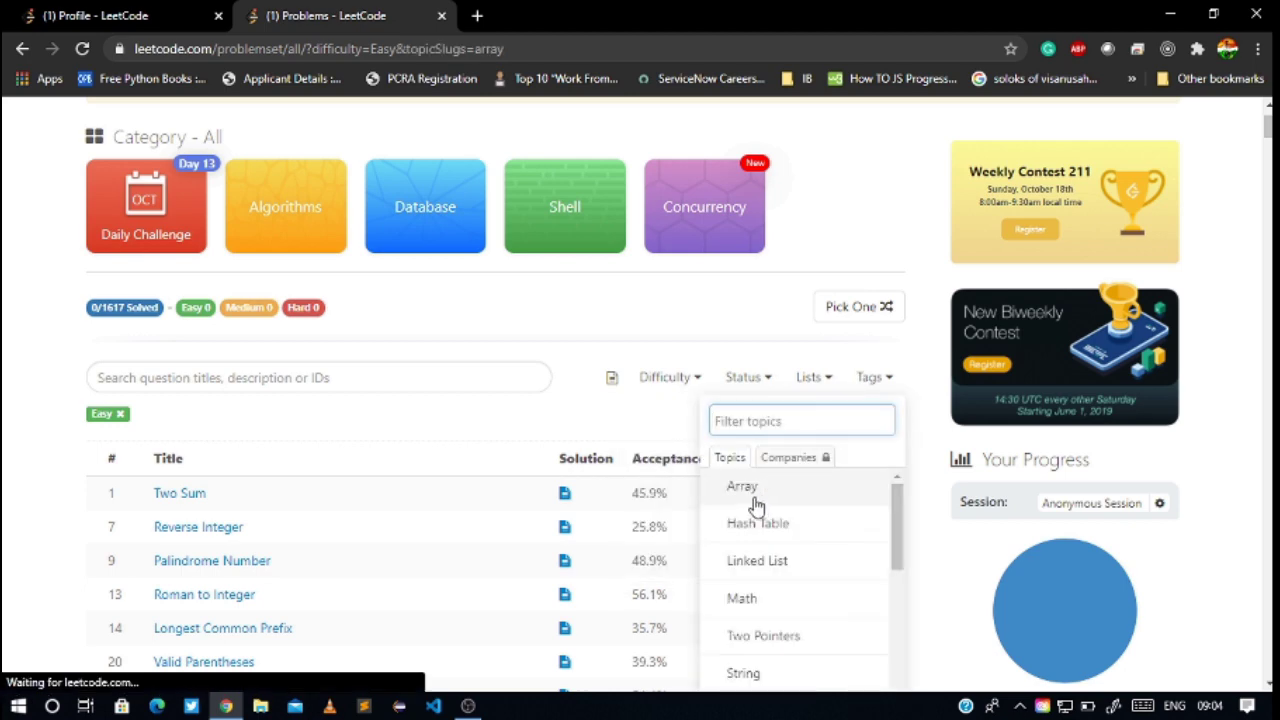
left_click(458, 442)
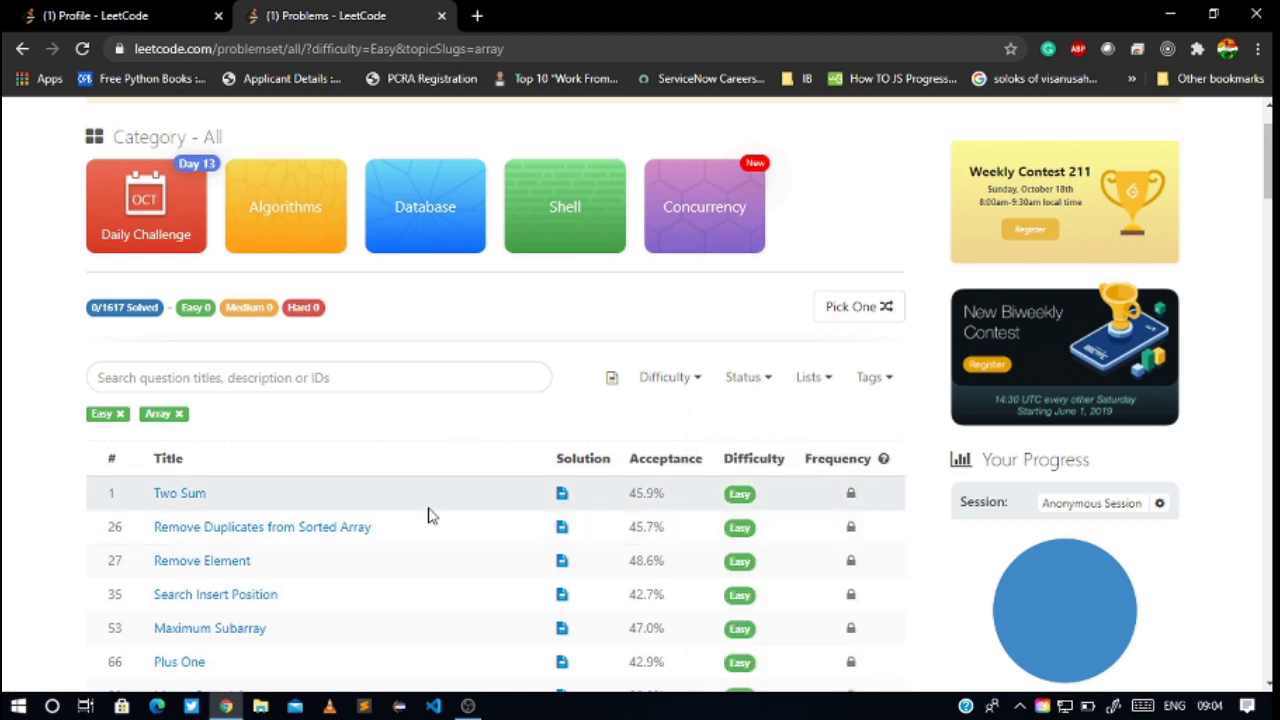
scroll(429, 386, "down", 3)
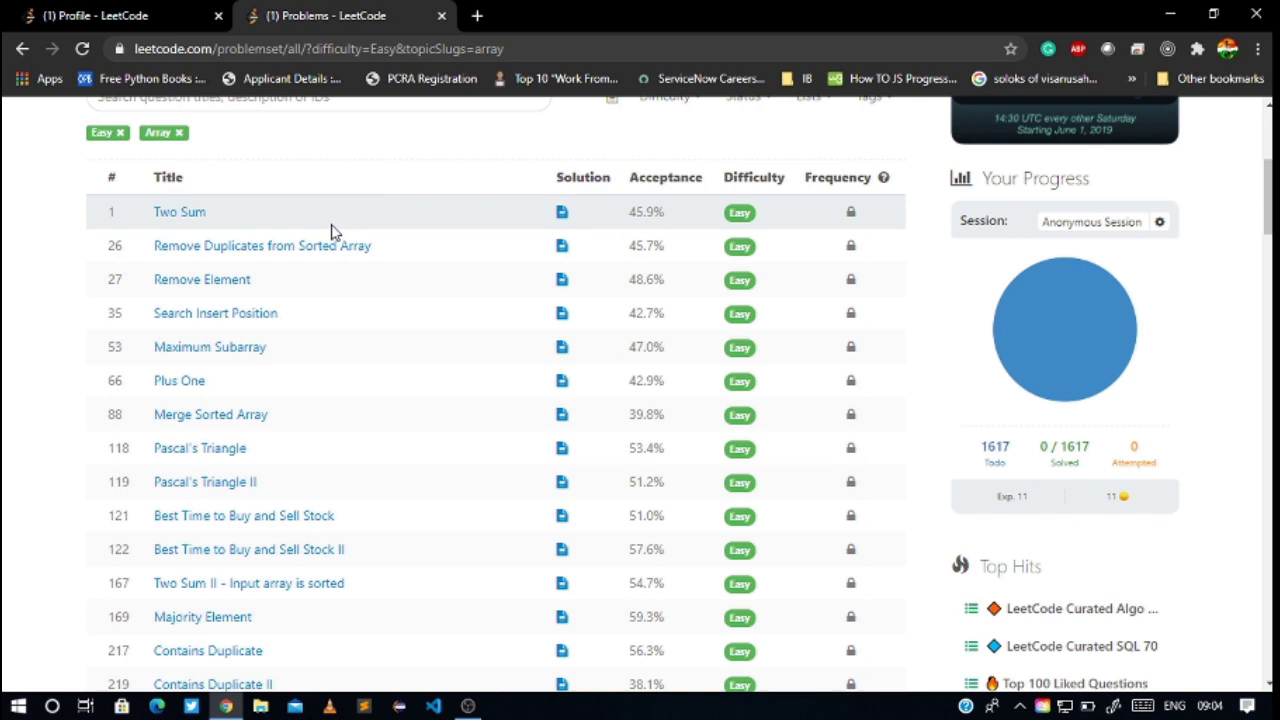
Open Two Sum from the filtered problem table
left_click(181, 220)
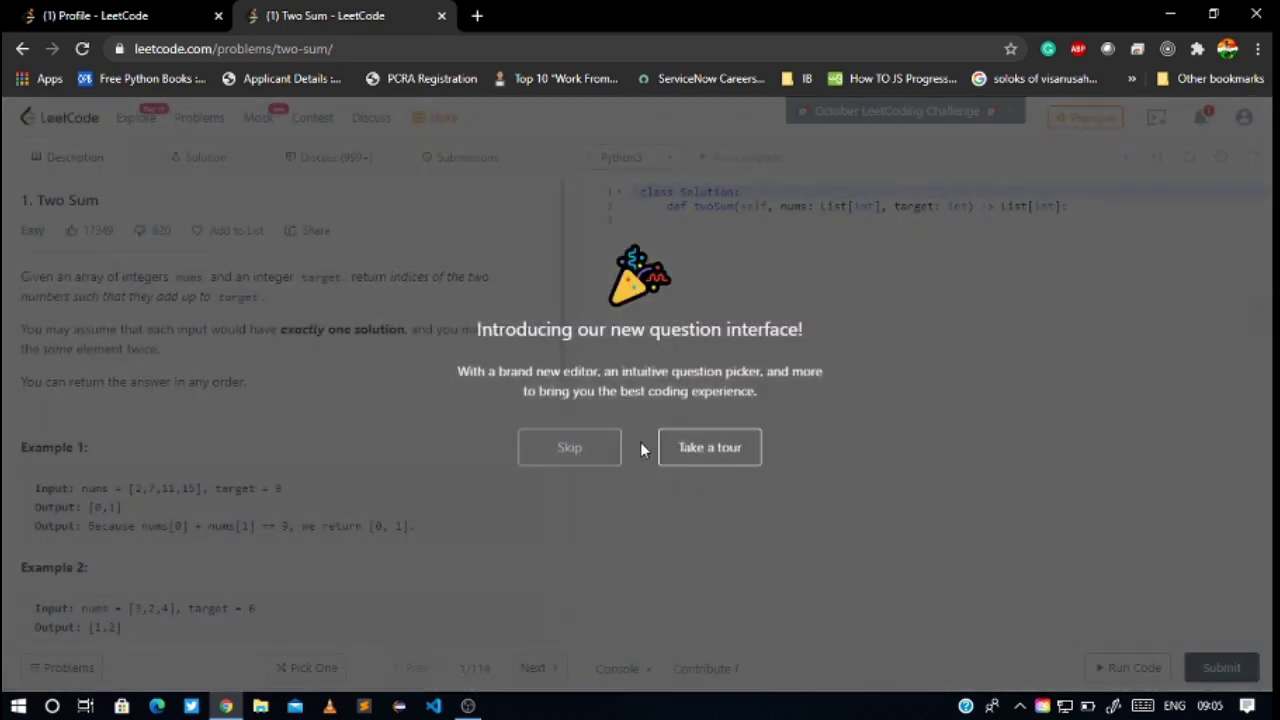
Skip the new-interface introduction on Two Sum and close the leftover Profile tab
left_click(569, 449)
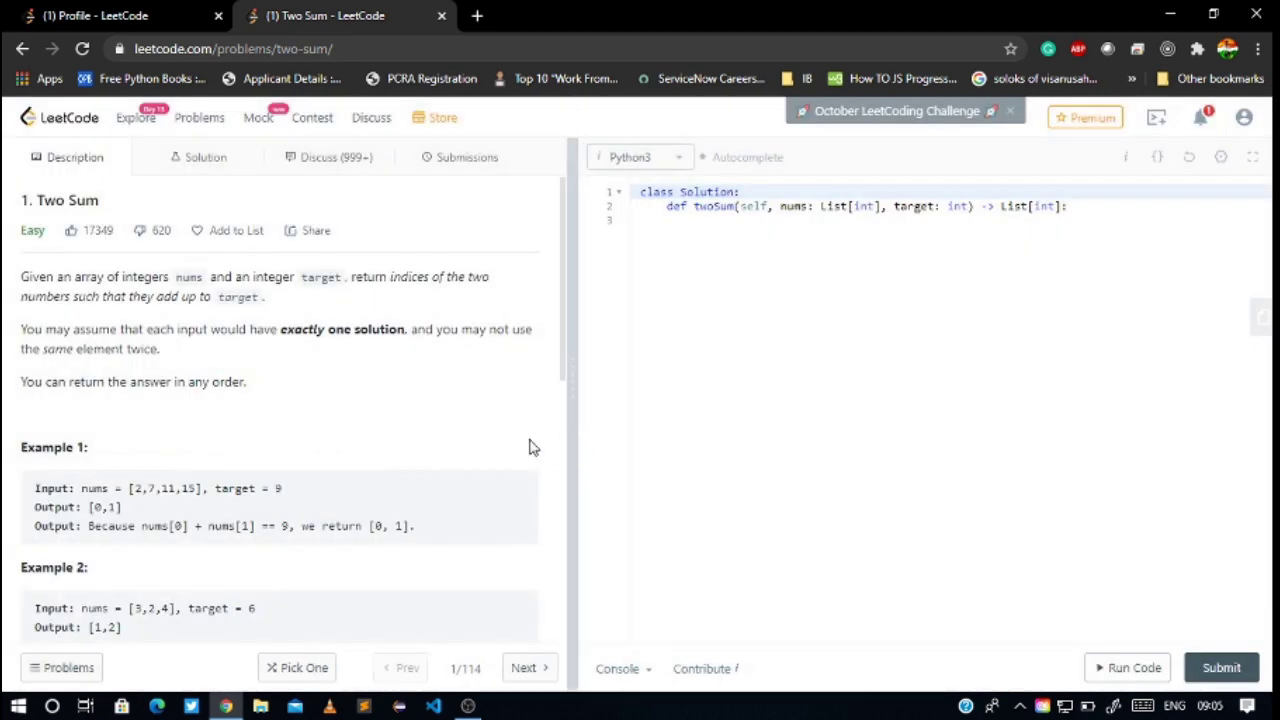
scroll(329, 430, "down", 2)
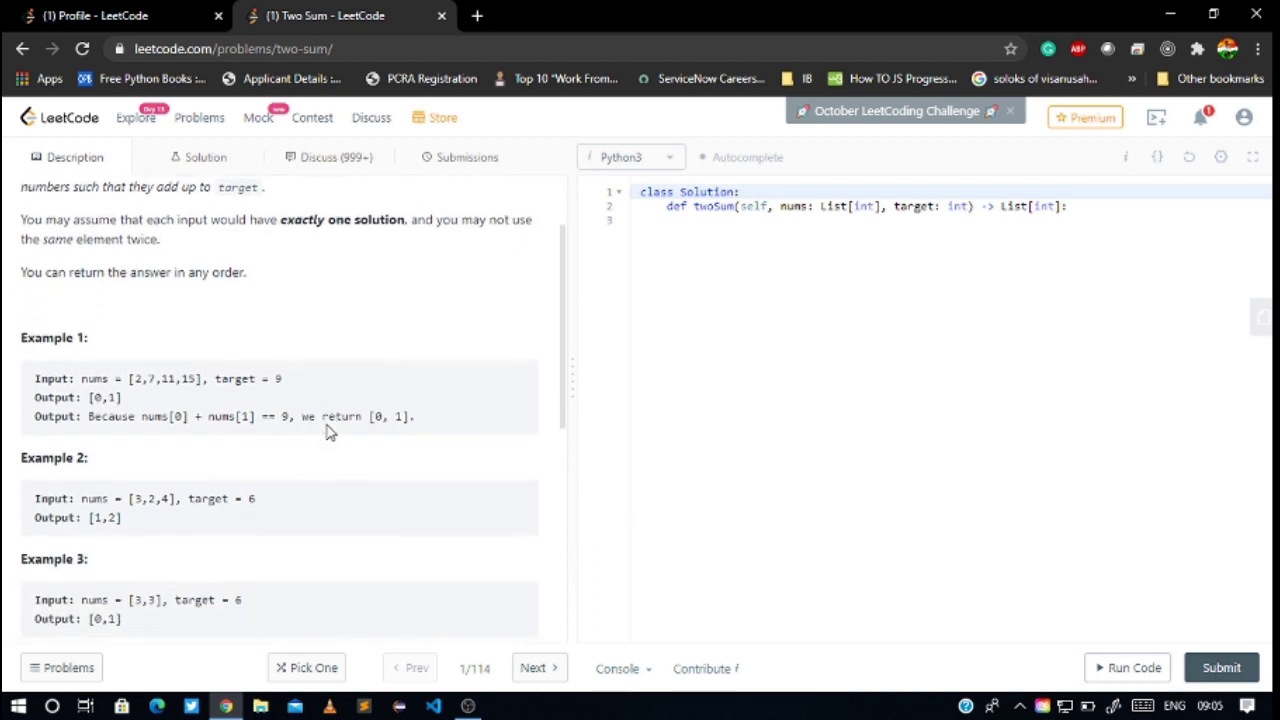
scroll(328, 432, "down", 1)
scroll(320, 420, "up", 3)
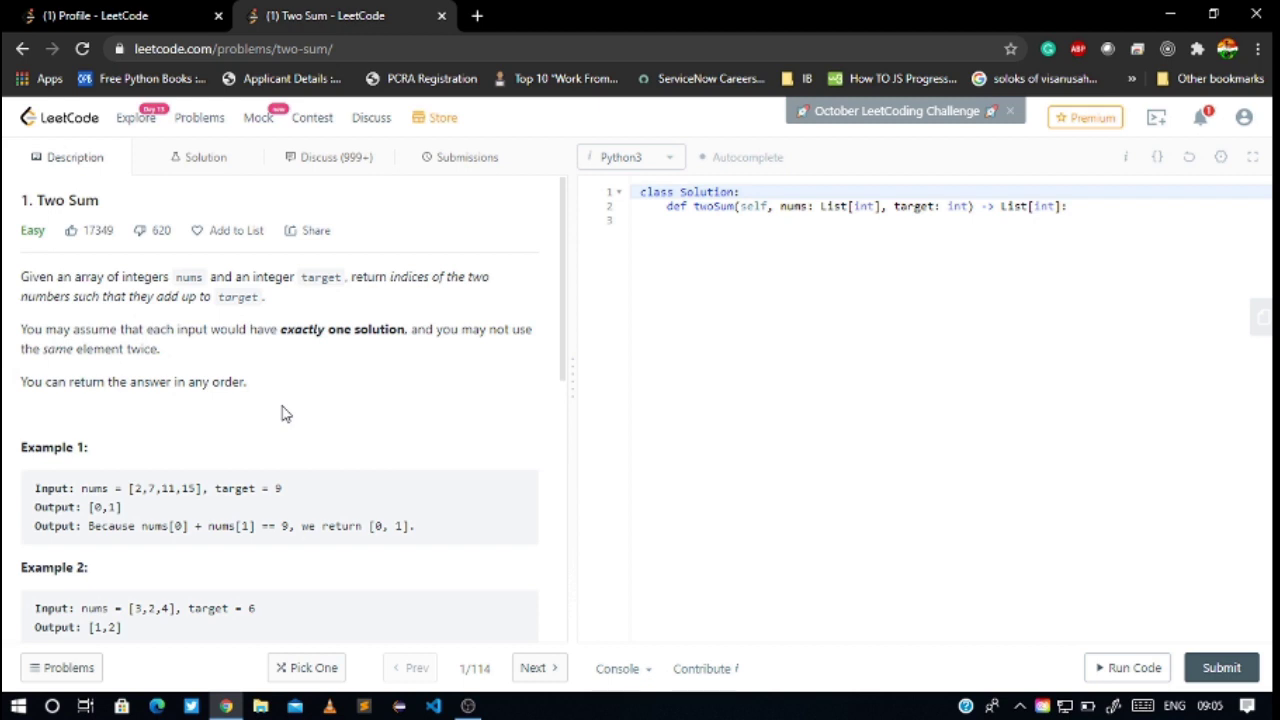
left_click(218, 15)
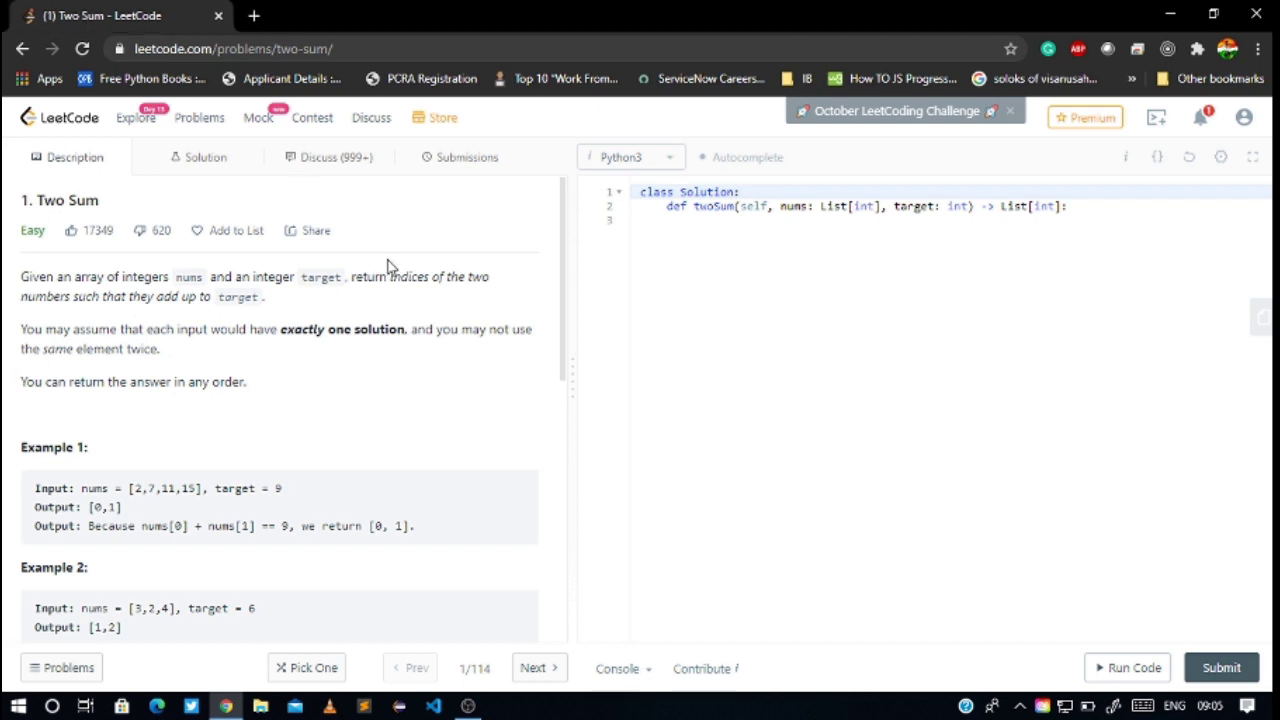